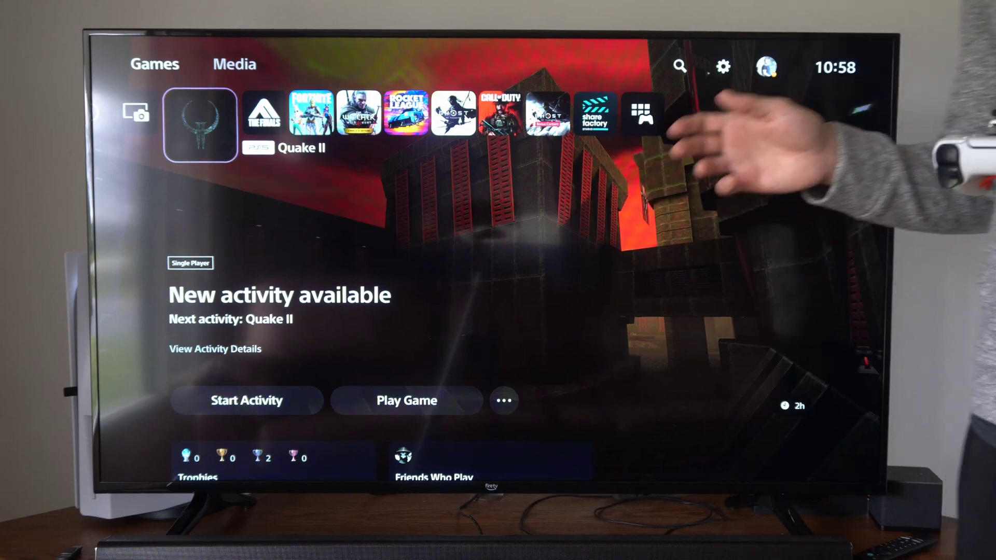
# - Go from the home screen into Settings and open the Sound settings
pyautogui.press('Right')
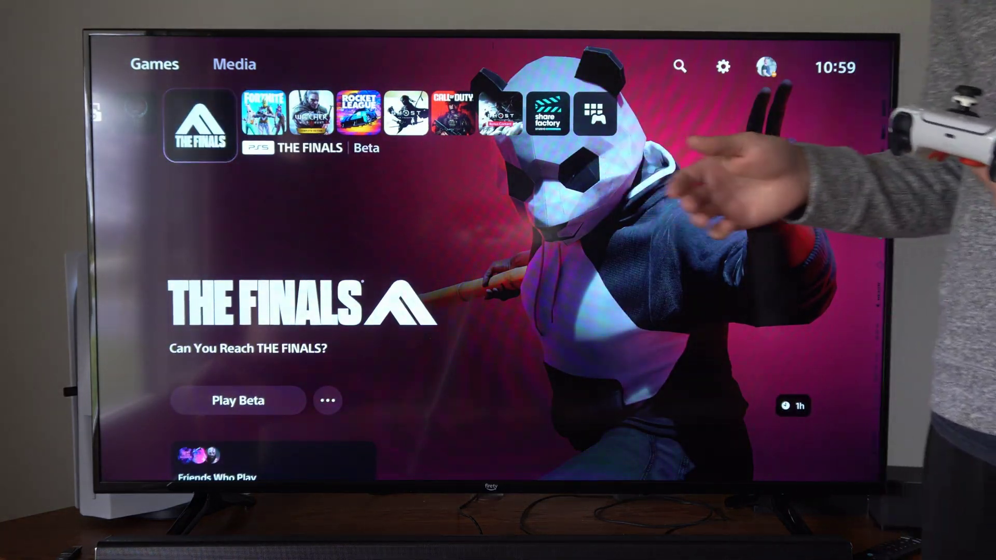
pyautogui.press('Up')
pyautogui.press('Right')
pyautogui.press('Right')
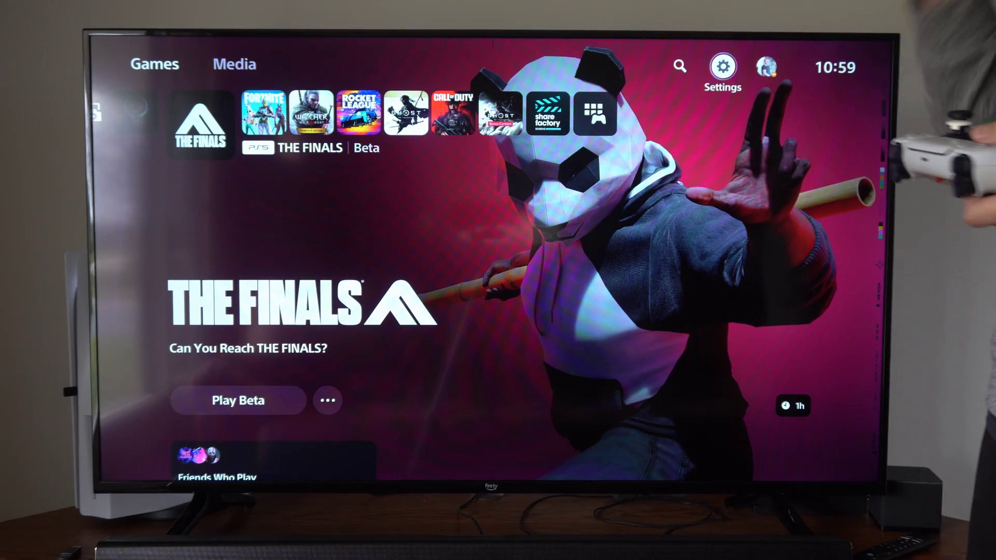
pyautogui.press('Return')
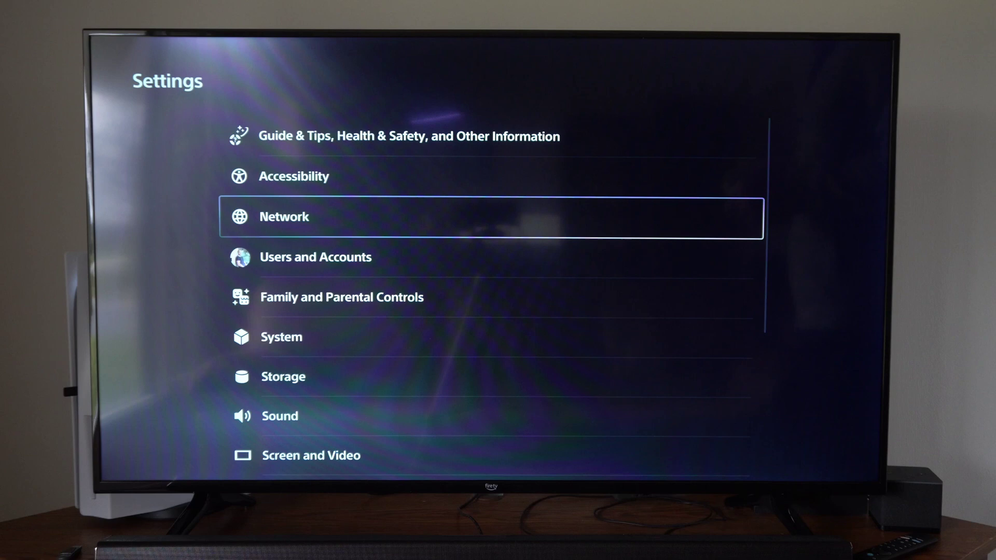
pyautogui.press('Down')
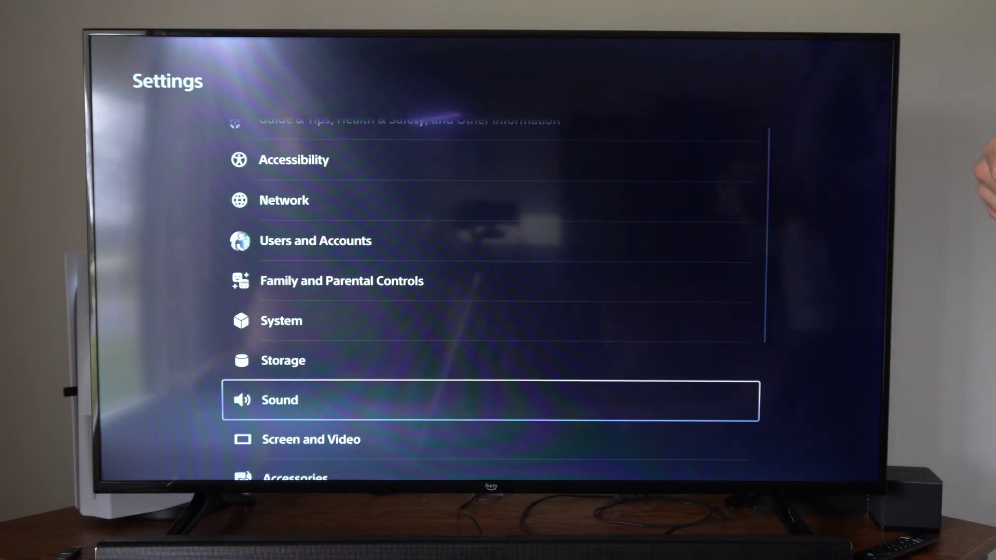
pyautogui.press('Return')
# - Move down the Audio Output list to Audio Format (Priority), currently Linear PCM
pyautogui.press('Down')
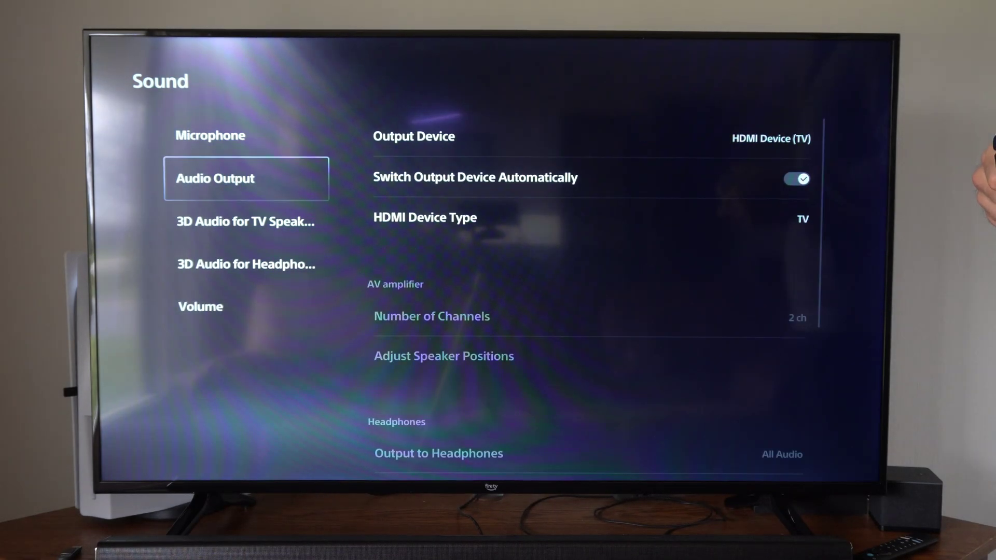
pyautogui.press('Down')
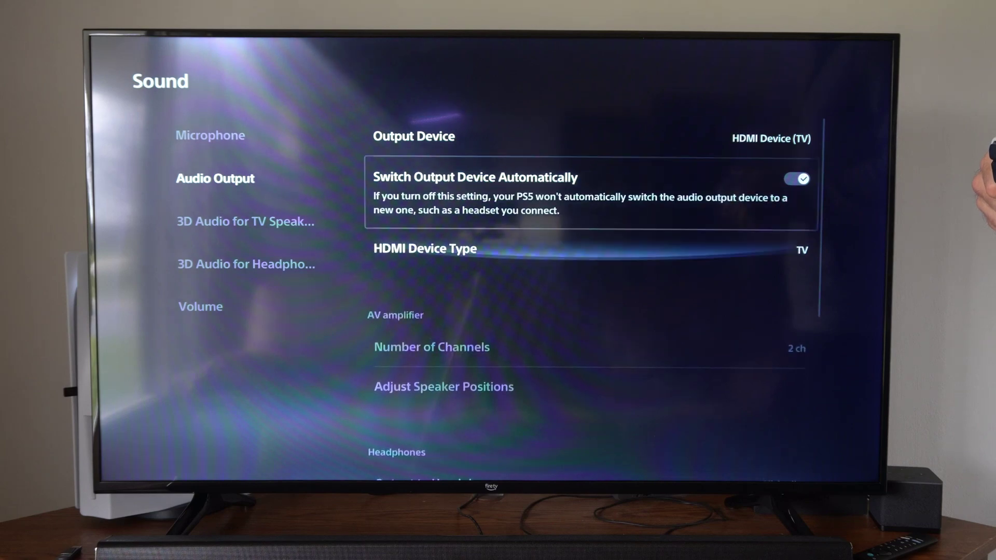
pyautogui.press('Down')
pyautogui.press('Down')
pyautogui.press('Down')
pyautogui.press('Down')
pyautogui.press('Down')
pyautogui.press('Down')
pyautogui.press('Down')
pyautogui.press('Down')
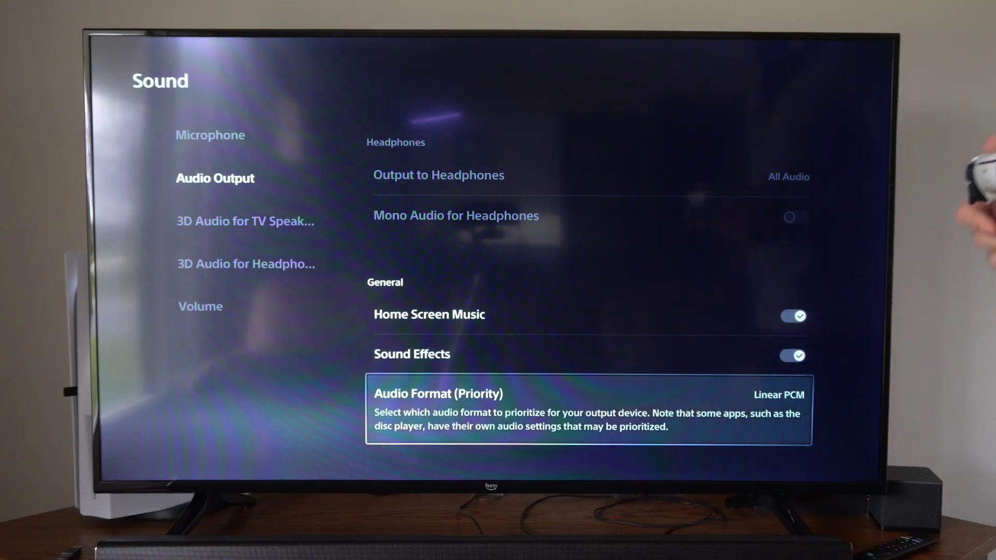
# - Set Audio Format (Priority) to DTS
pyautogui.press('Return')
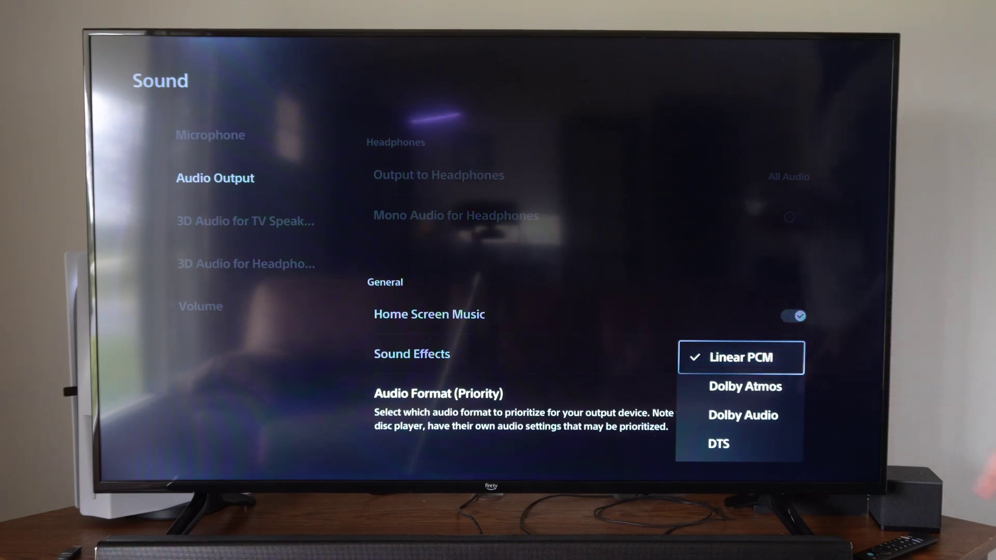
pyautogui.press('Down')
pyautogui.press('Down')
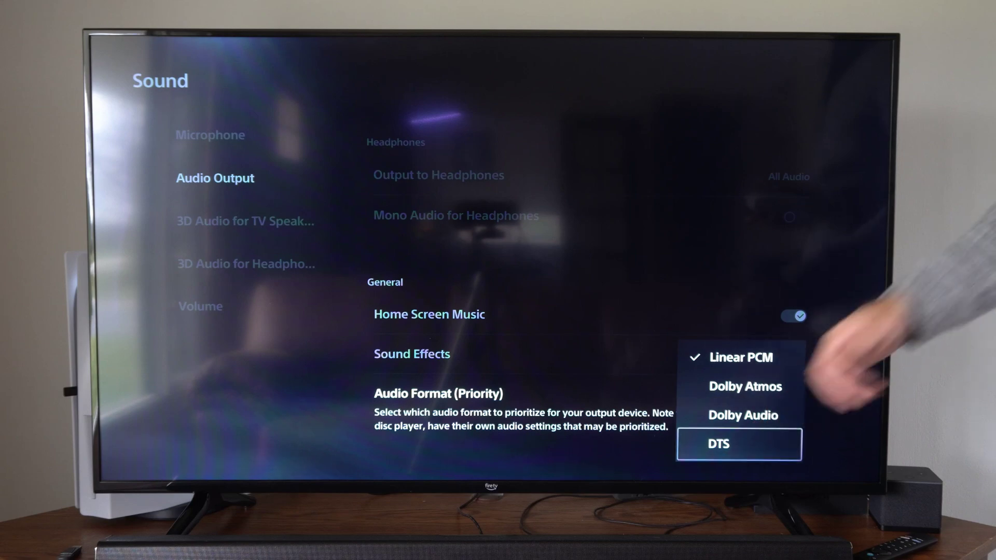
pyautogui.press('Return')
# - Switch the audio format back to Linear PCM and show the format choices again
pyautogui.press('Return')
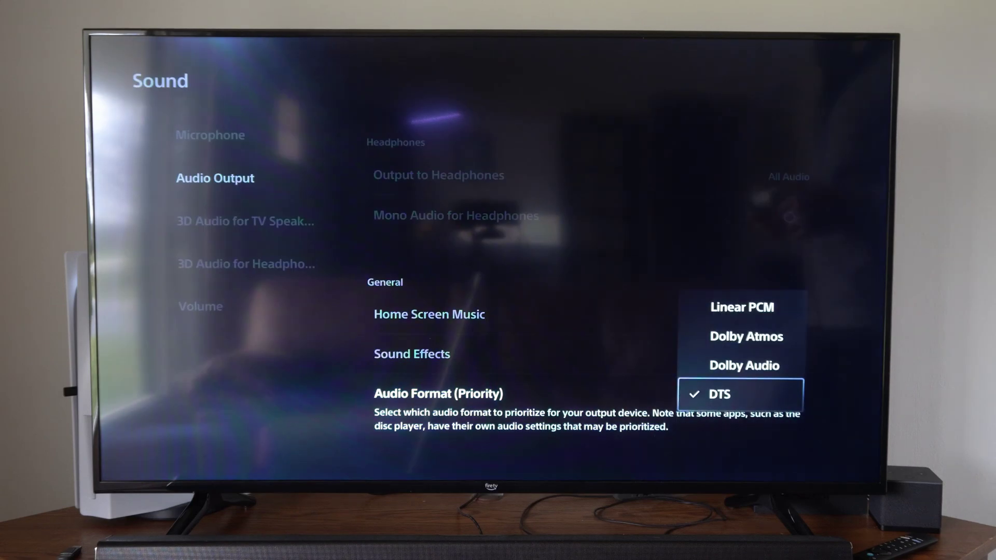
pyautogui.press('Up')
pyautogui.press('Return')
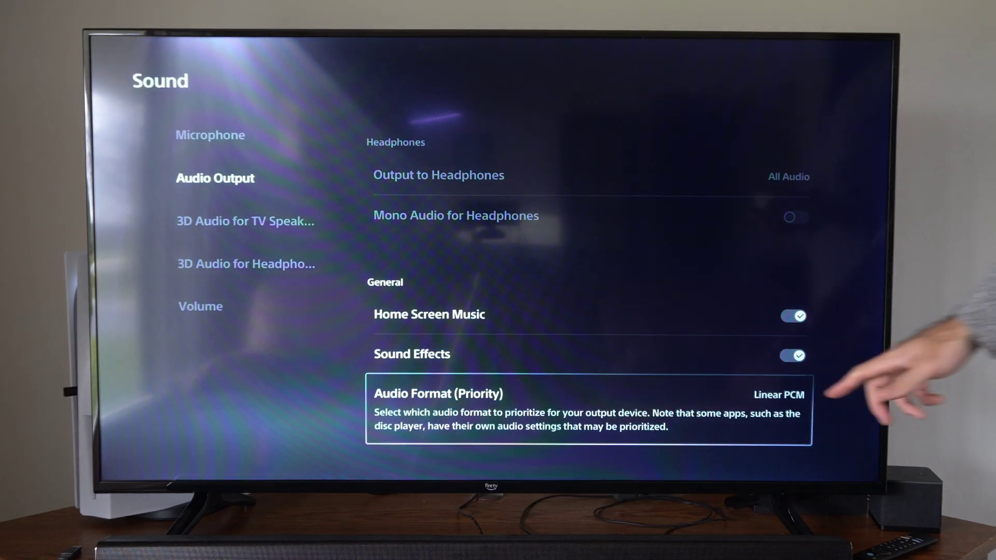
pyautogui.press('Return')
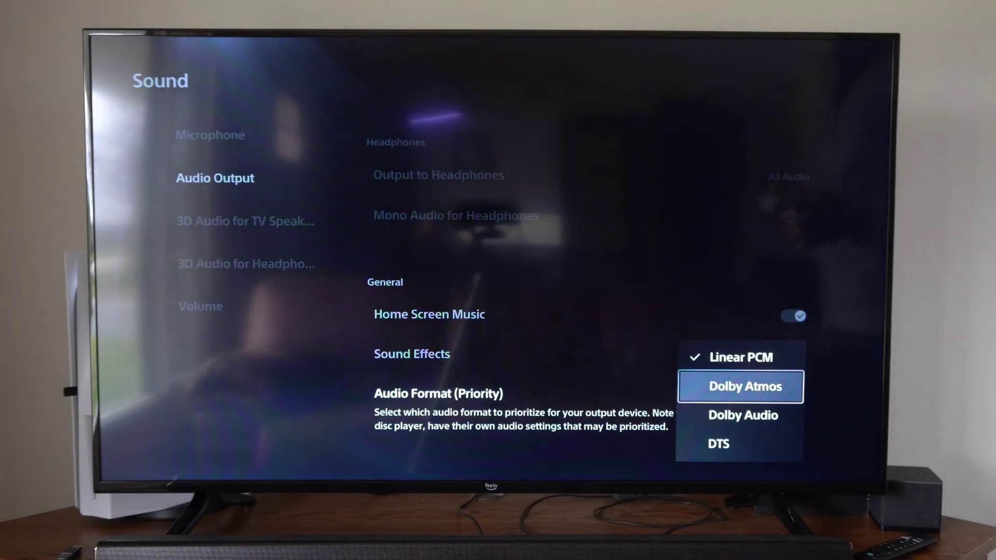
# - Pick Dolby Atmos first, then set the audio format to Dolby Audio
pyautogui.press('Return')
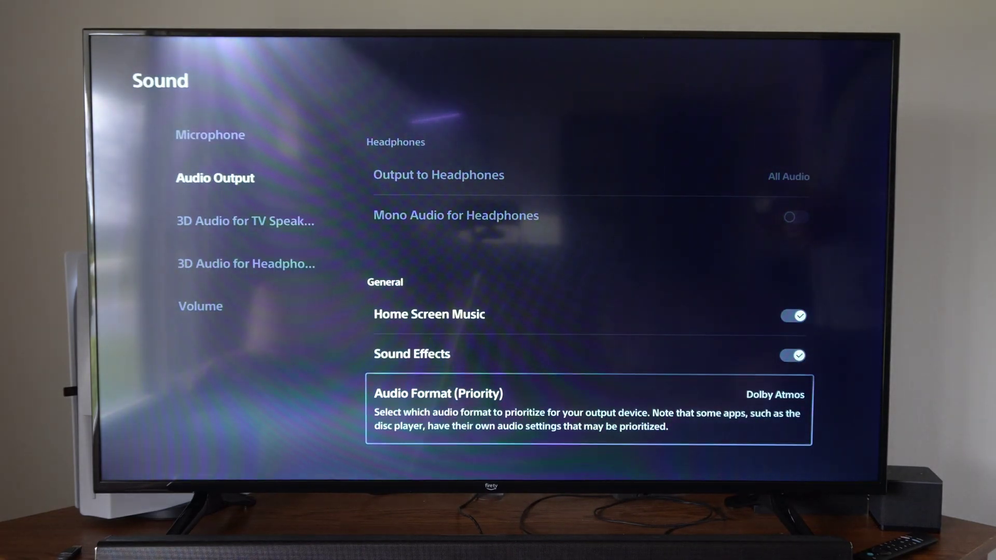
pyautogui.press('Return')
pyautogui.press('Down')
pyautogui.press('Return')
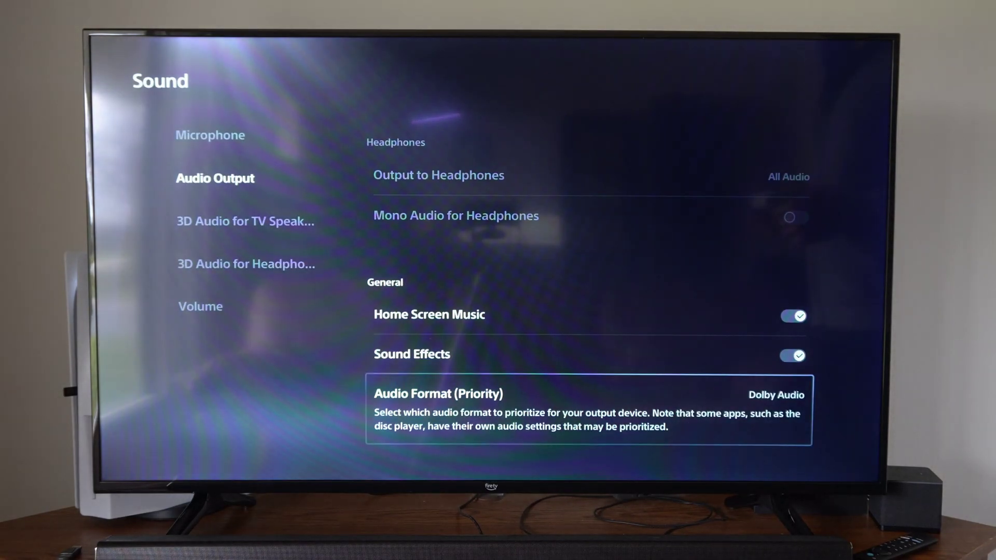